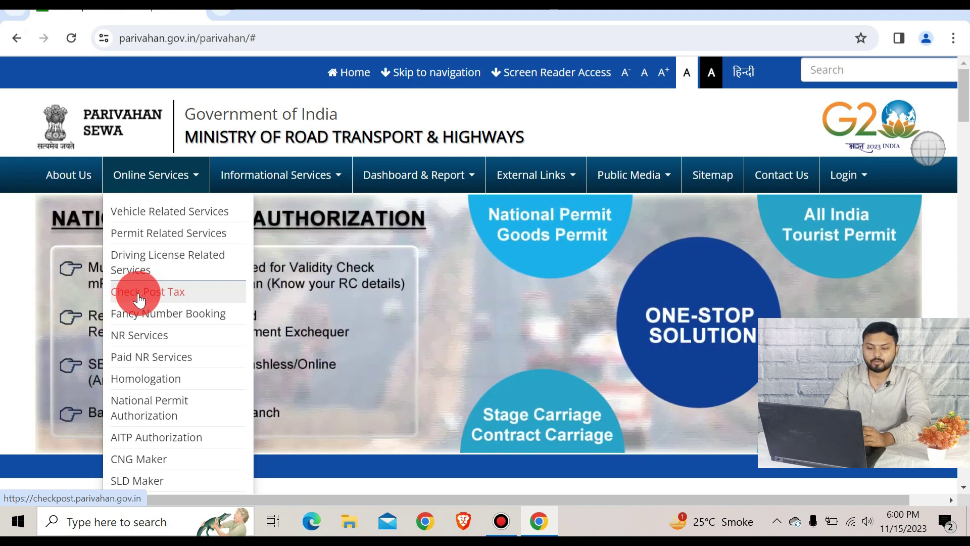
Step: Open the border tax payment page of the Check Post Tax service
left_click(135, 293)
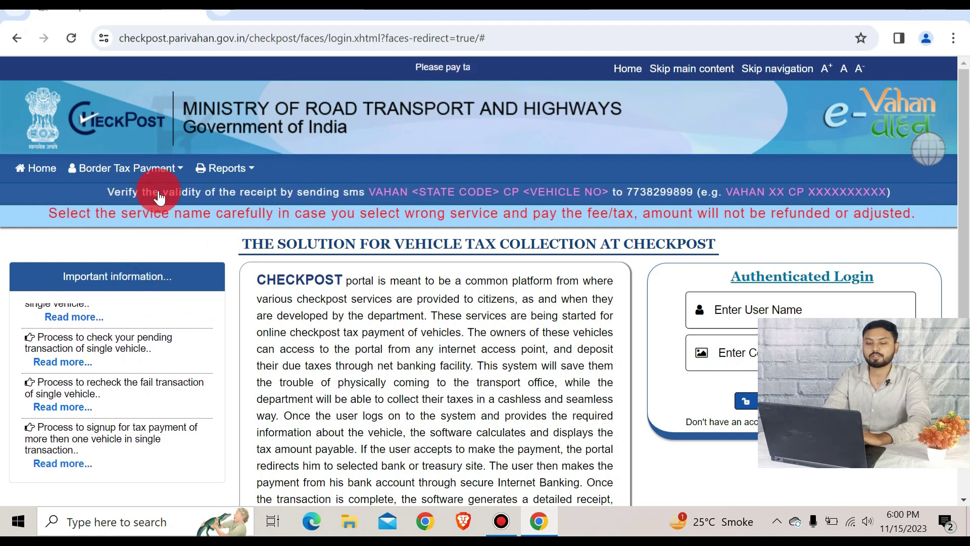
left_click(106, 180)
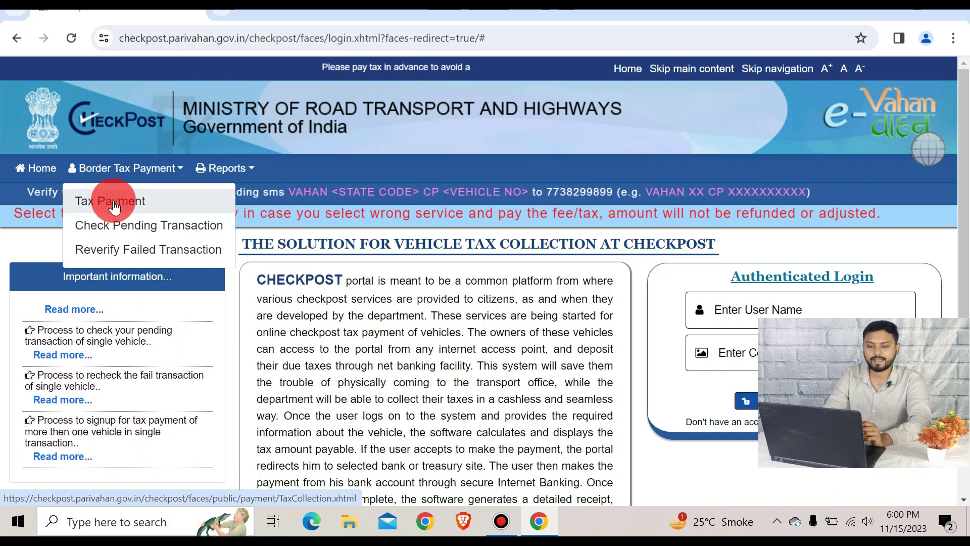
left_click(109, 201)
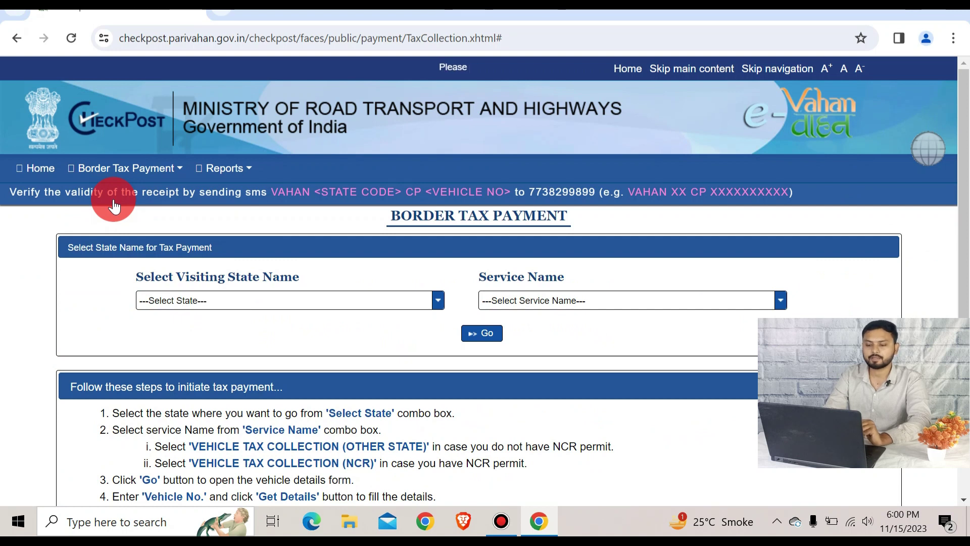
Step: Choose UTTAR PRADESH as visiting state and VEHICLE TAX COLLECTION (OTHER STATE) as service, and proceed to the tax payment form
left_click(193, 304)
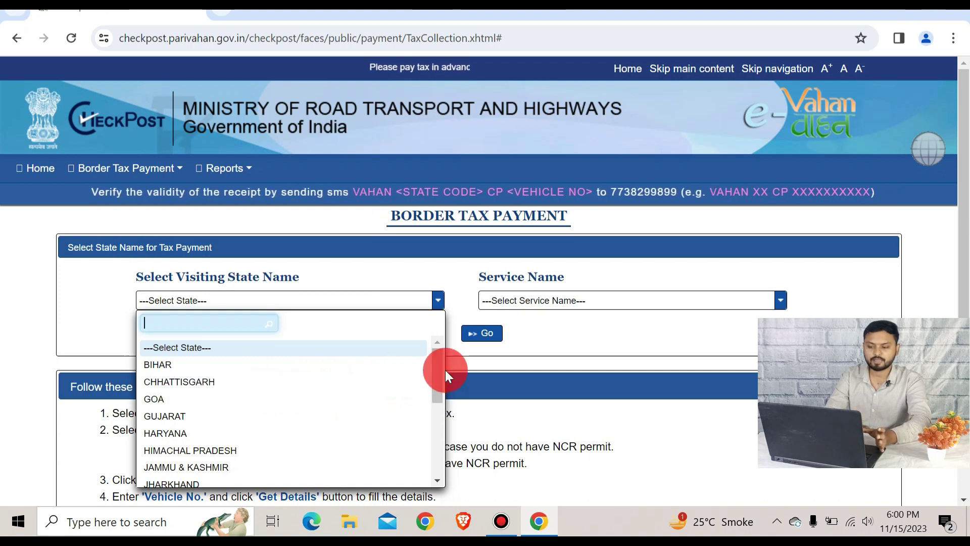
scroll(437, 373, "down", 1)
left_click_drag(439, 398, 432, 460)
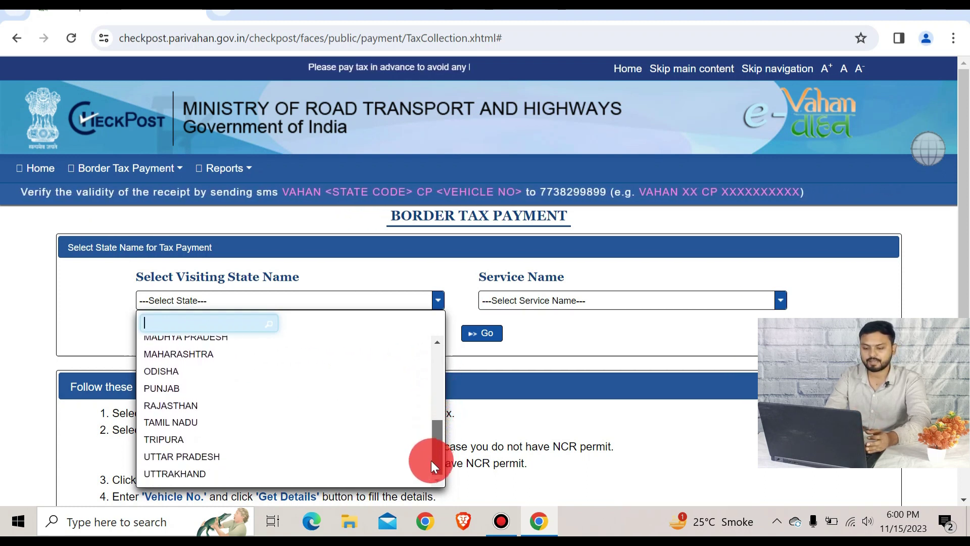
left_click(162, 457)
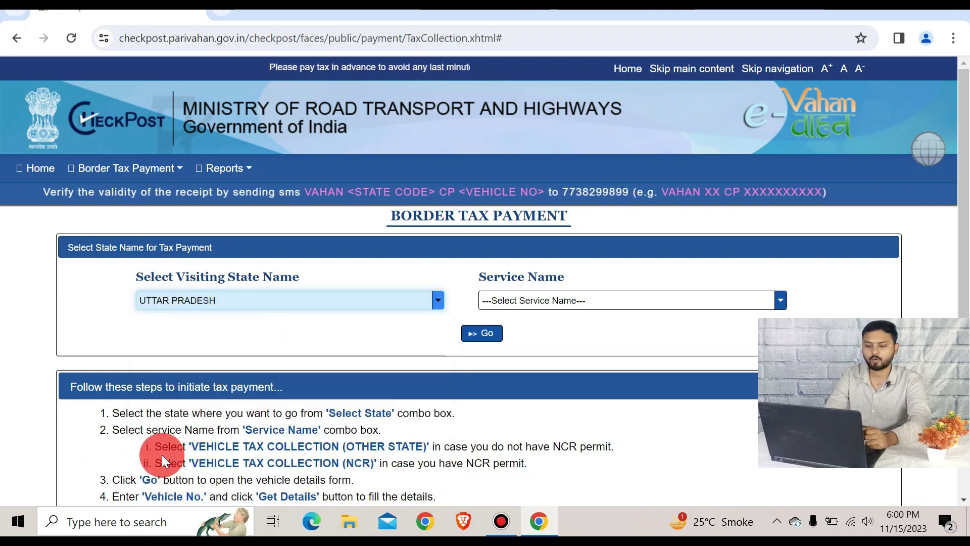
left_click(568, 304)
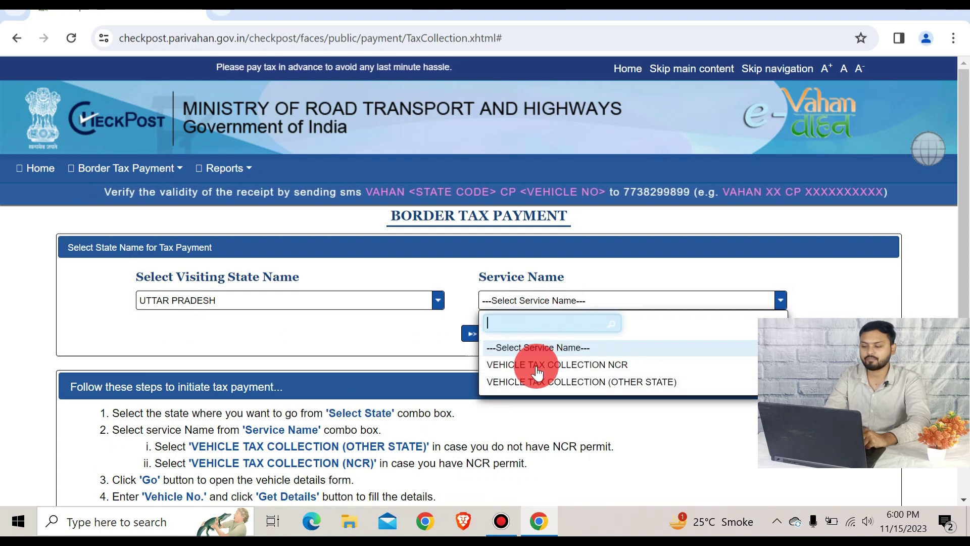
left_click(559, 384)
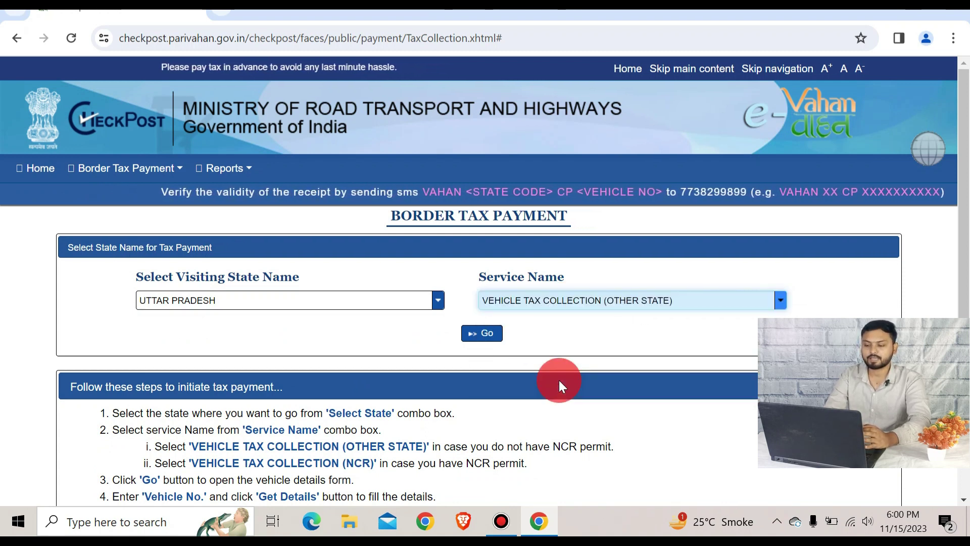
left_click(483, 336)
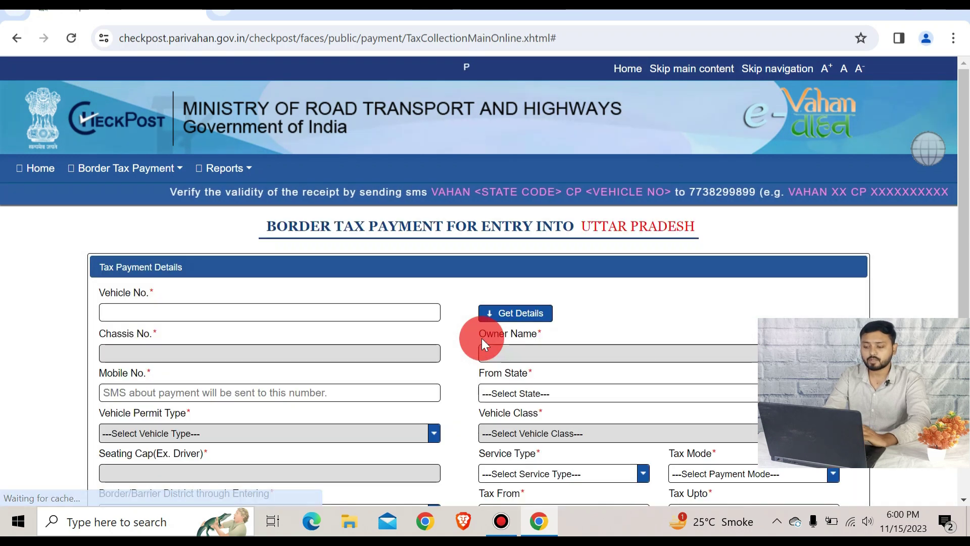
Step: Enter the vehicle number in the tax payment form and retrieve the vehicle's details
left_click(157, 315)
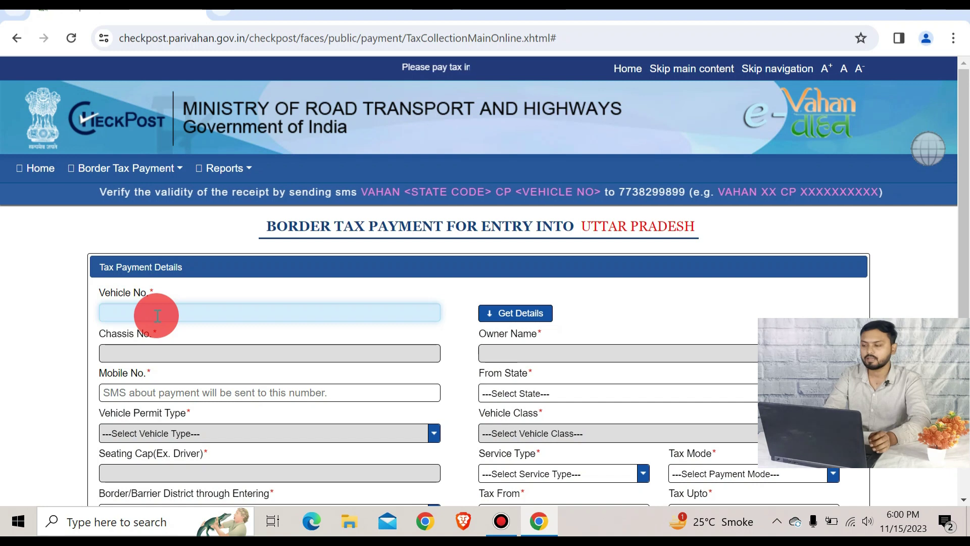
scroll(942, 201, "down", 3)
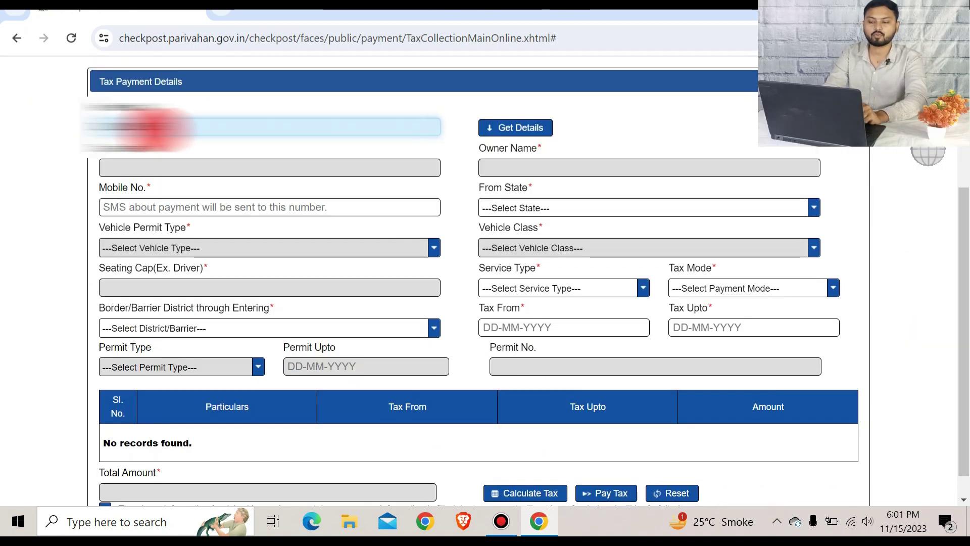
left_click(516, 129)
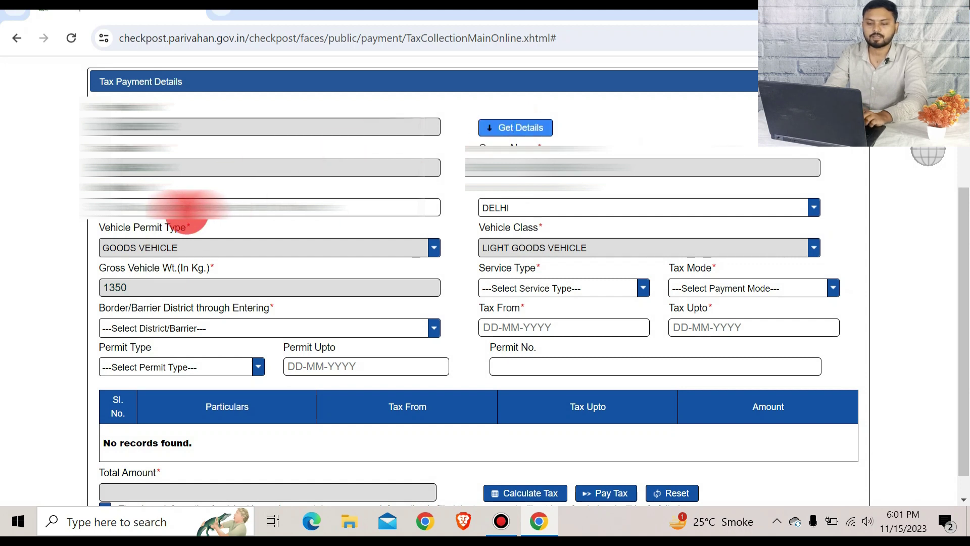
Step: Clear the mobile number field and enter the mobile number for the payment SMS
left_click(171, 207)
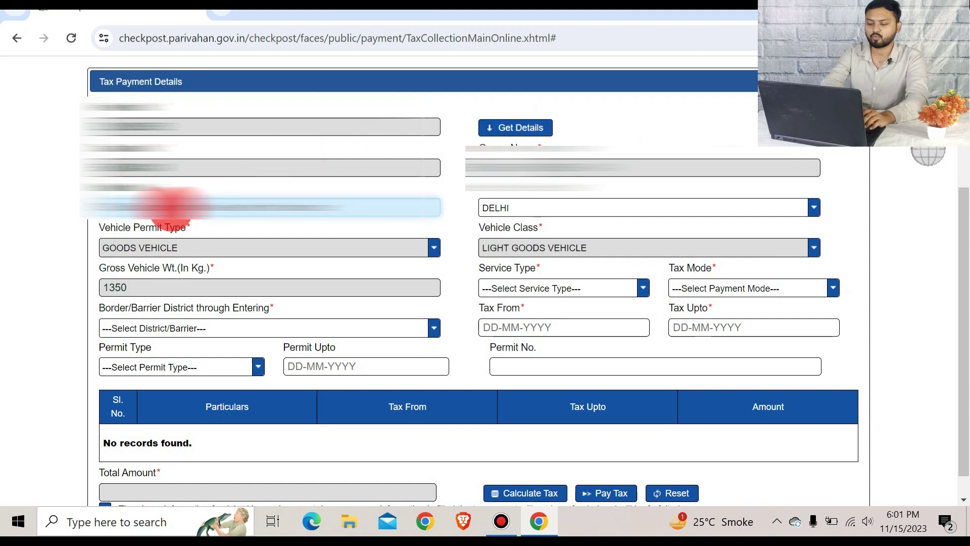
key("ctrl+a")
key("BackSpace")
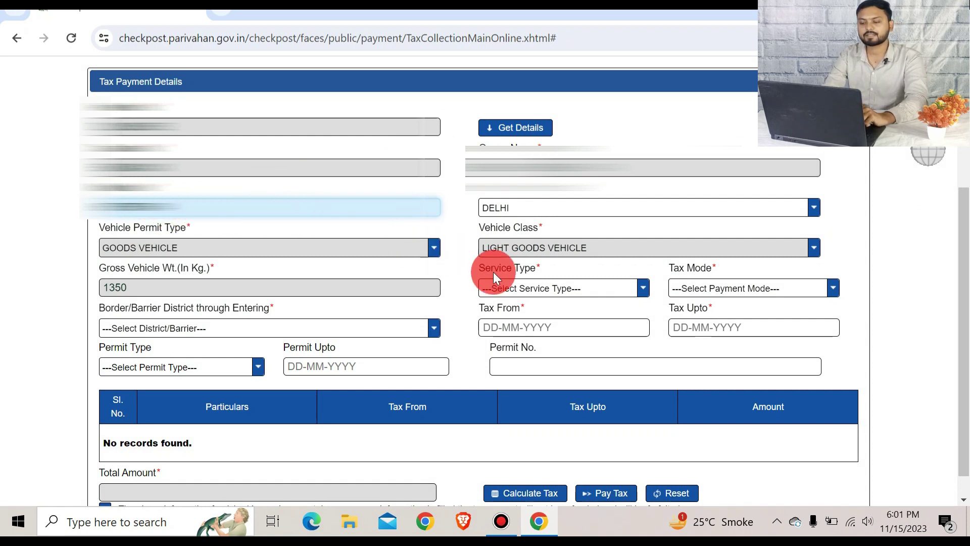
Step: Set the service type to NOT APPLICABILE and the tax mode to DAYS
left_click(546, 289)
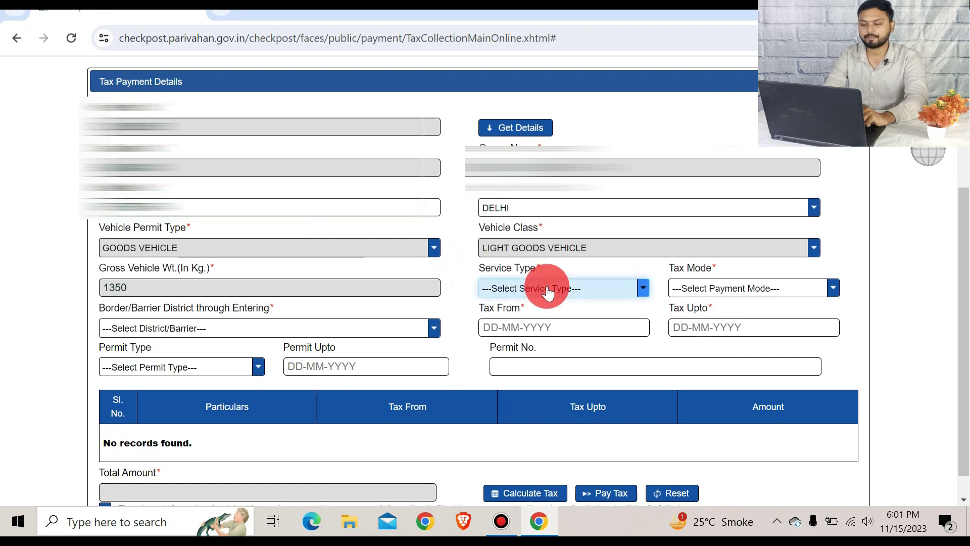
left_click(528, 328)
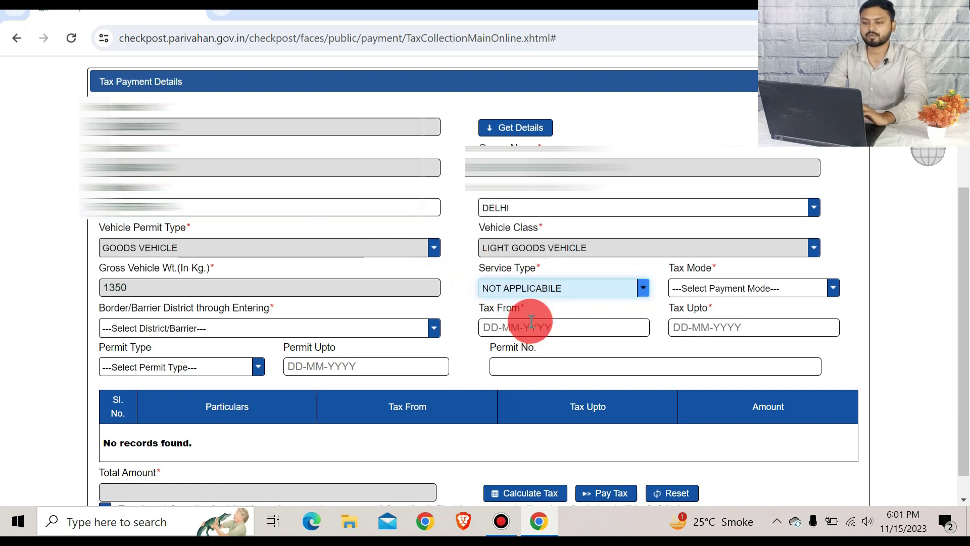
left_click(702, 295)
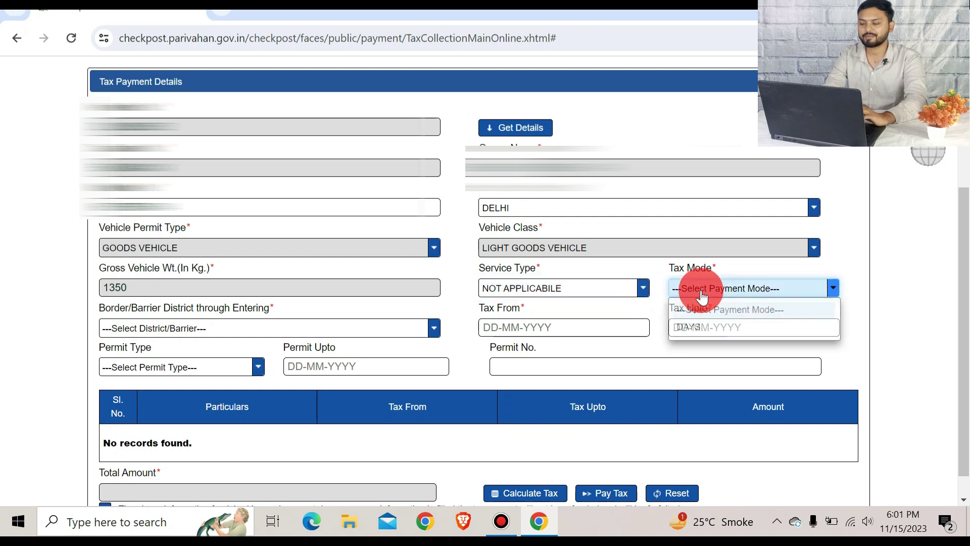
left_click(696, 328)
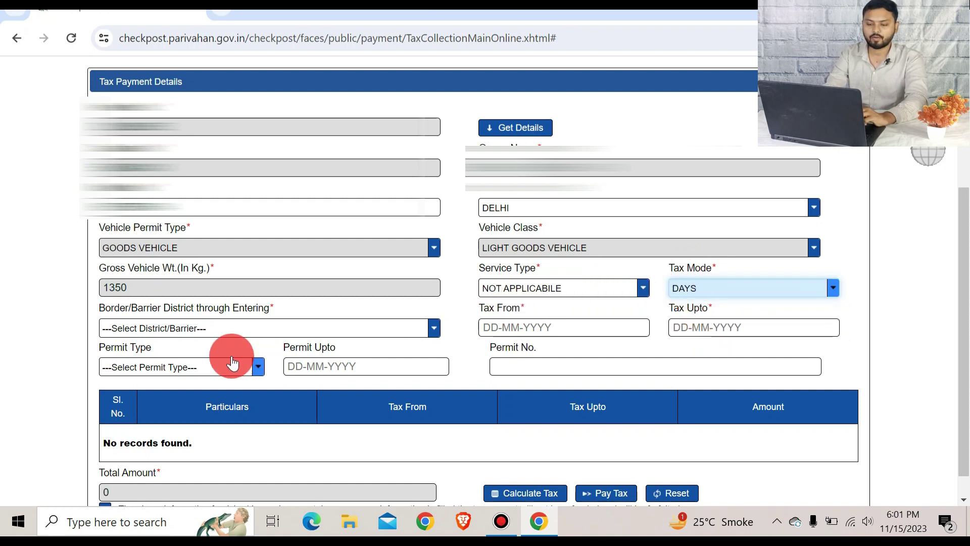
Step: Select GAUTAM BUDDHA NAGAR as the border/barrier district of entry
left_click(129, 329)
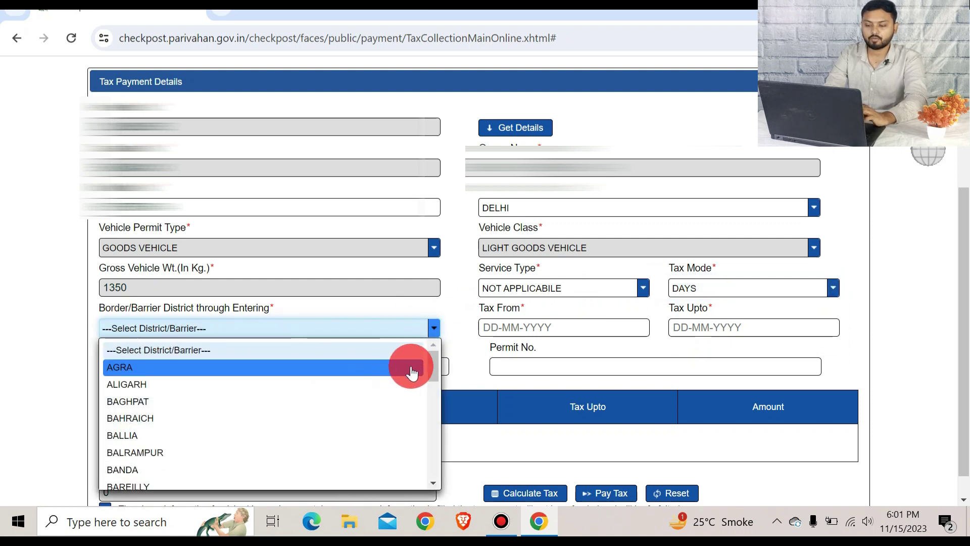
left_click_drag(435, 366, 438, 411)
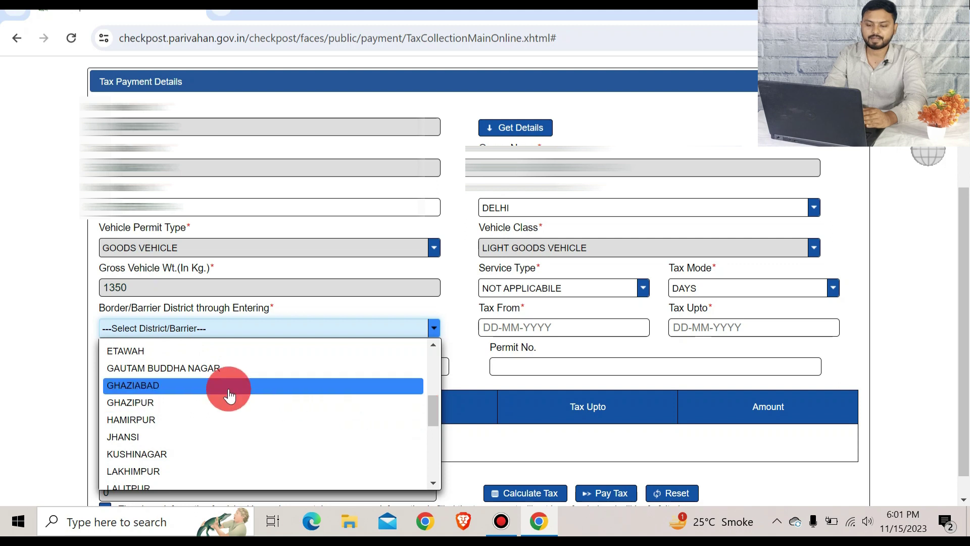
left_click(182, 369)
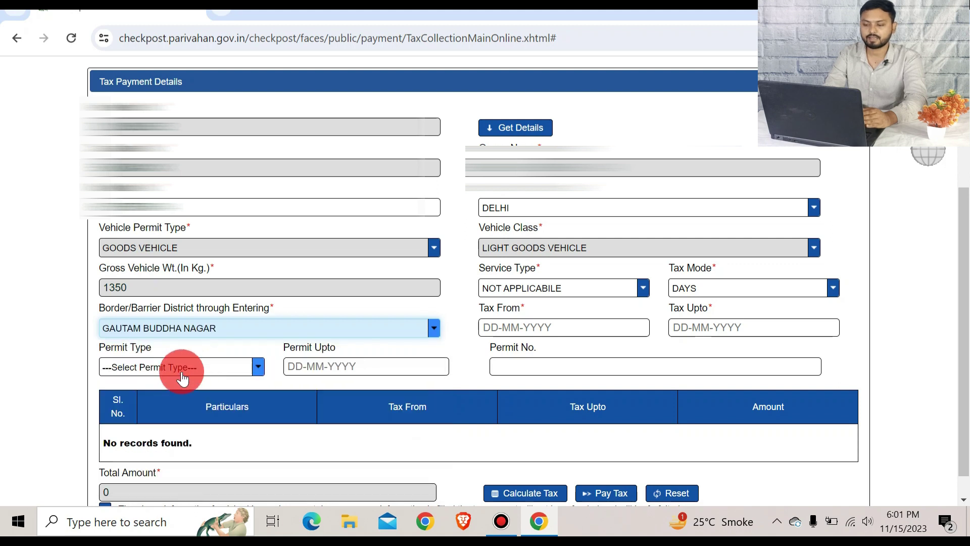
Step: Set both the tax start date and the tax end date to 15-11-2023
left_click(556, 330)
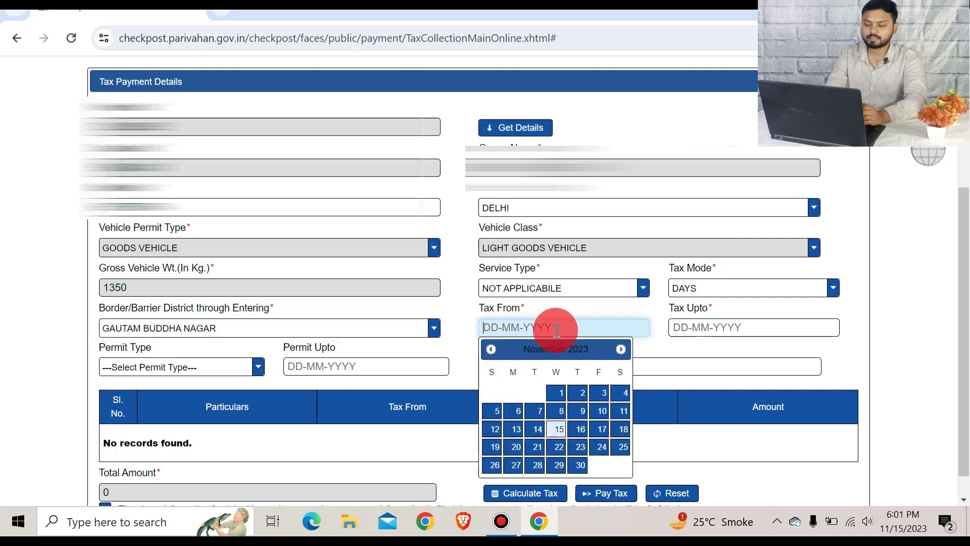
left_click(558, 430)
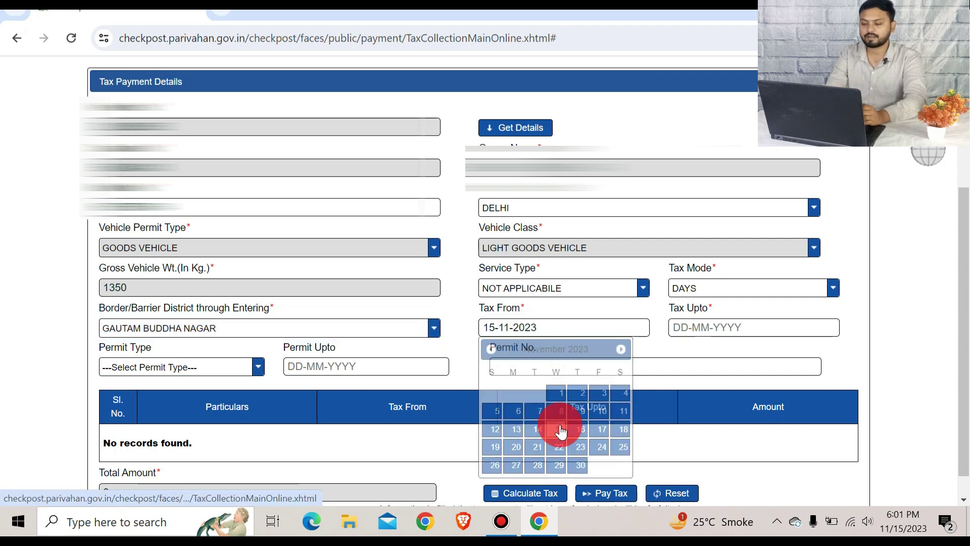
left_click(708, 328)
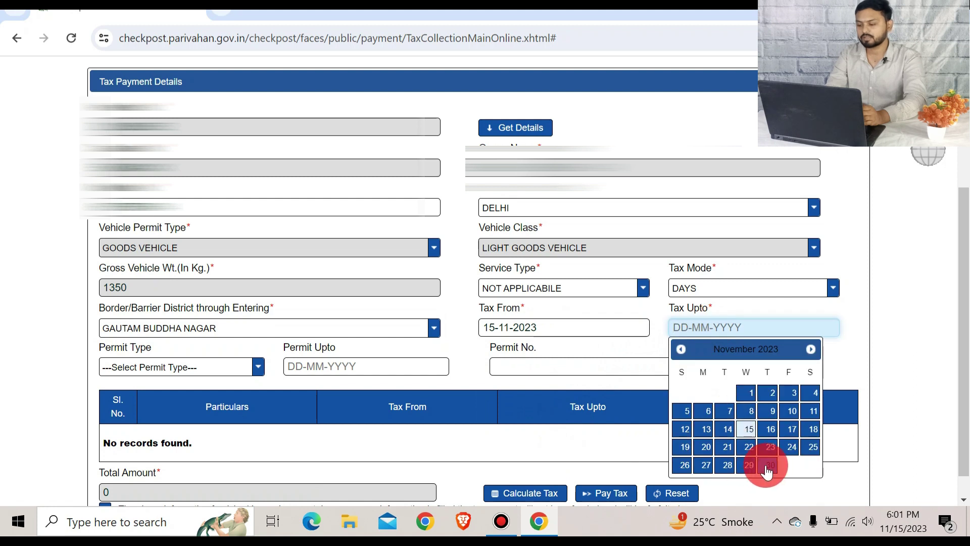
left_click(770, 466)
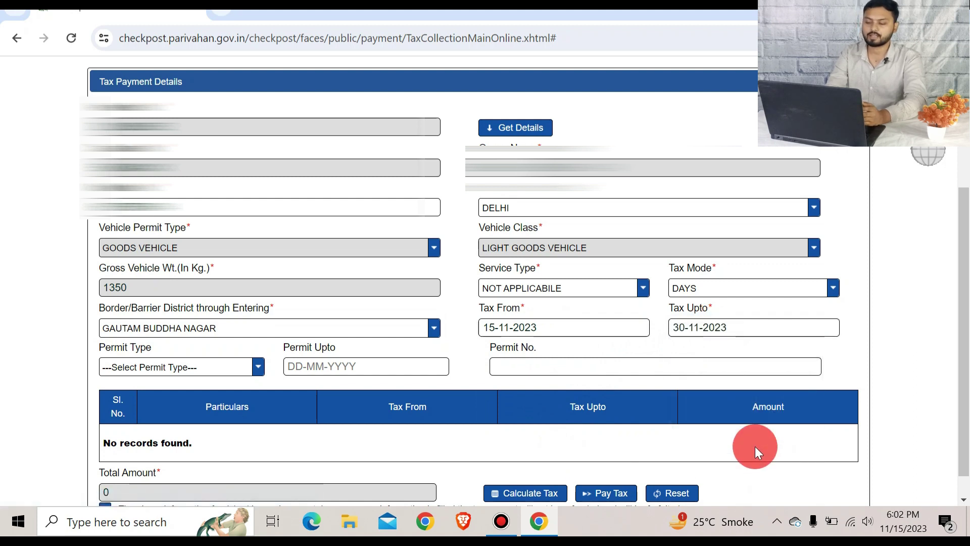
left_click(691, 329)
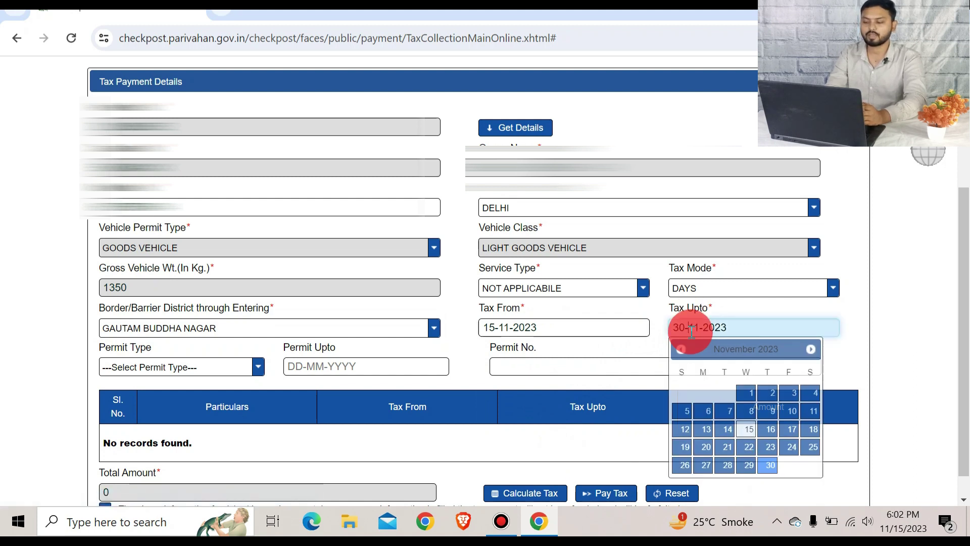
left_click(749, 430)
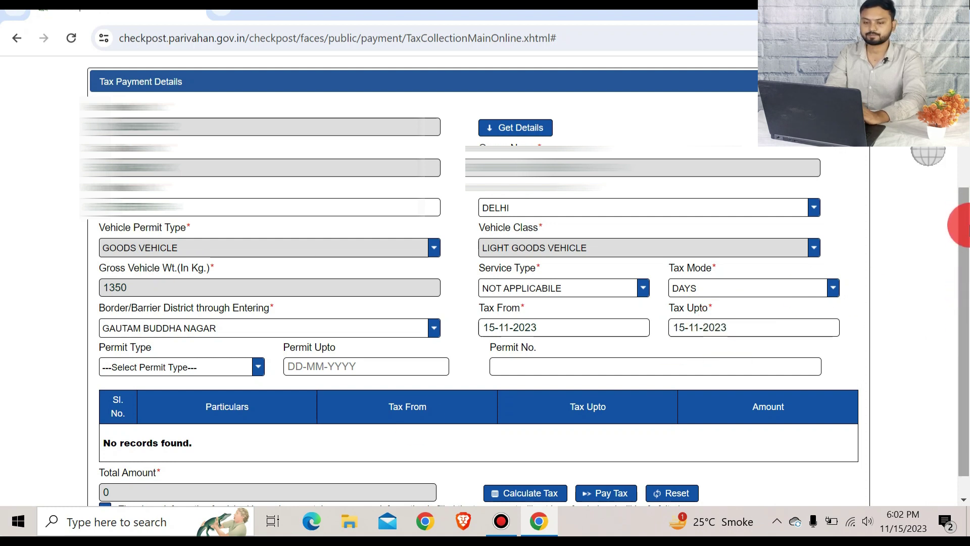
Step: Calculate the tax for the completed form, then submit and confirm the tax payment
scroll(963, 233, "down", 1)
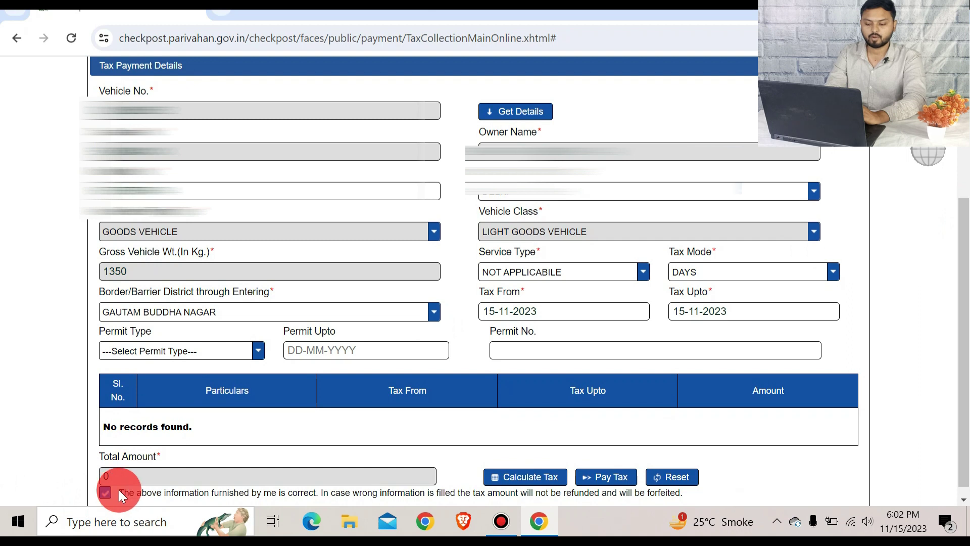
left_click(528, 472)
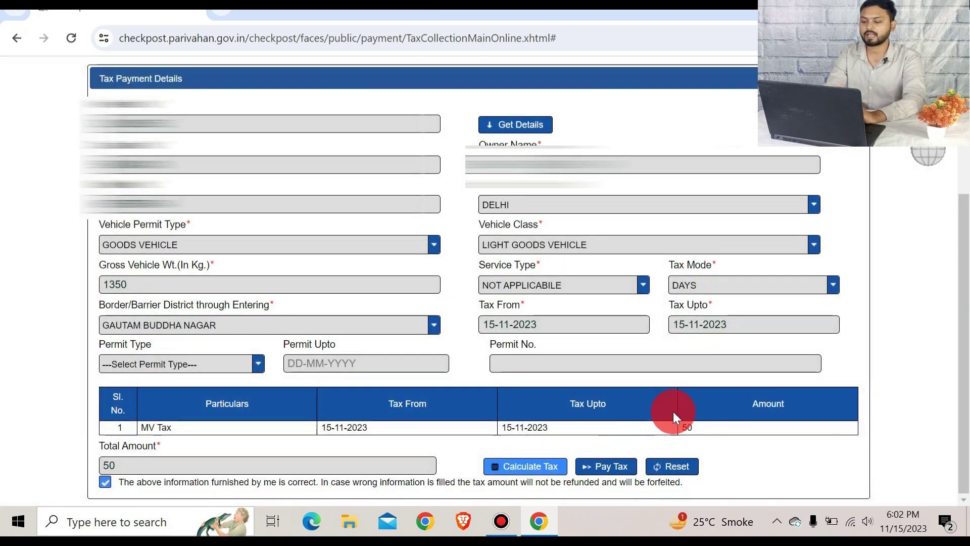
left_click(610, 467)
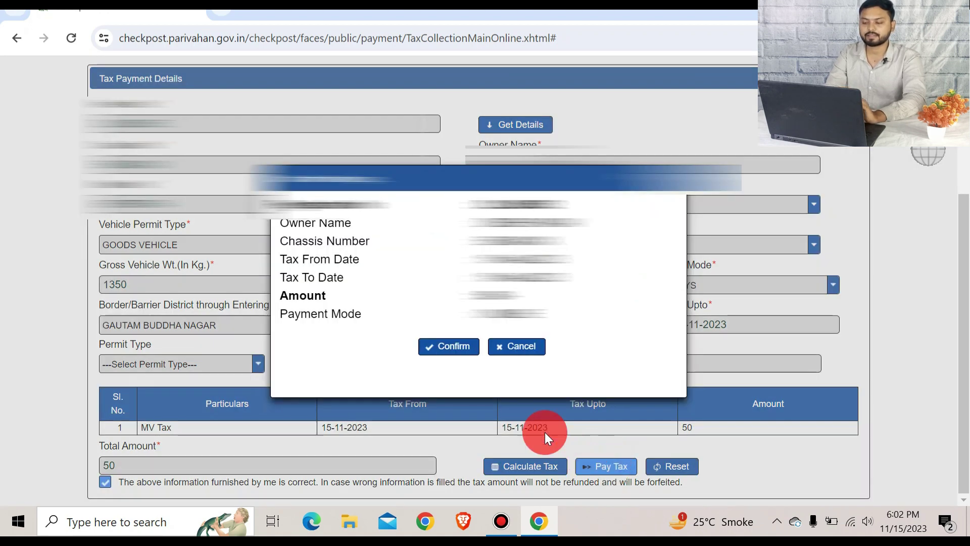
left_click(450, 343)
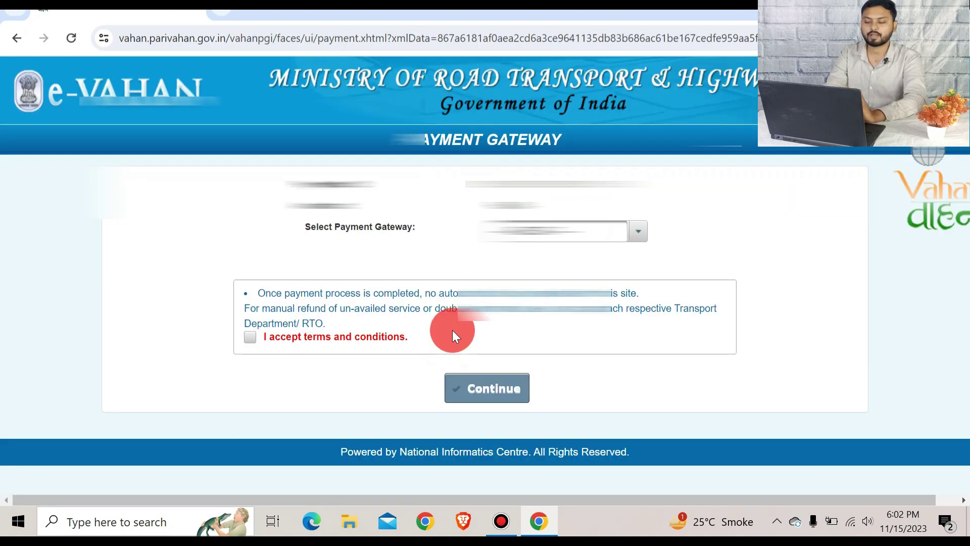
Step: Select SBI (Multi Bank Payment) as payment gateway, accept the terms and conditions, and continue to the bank's payment options
left_click(552, 232)
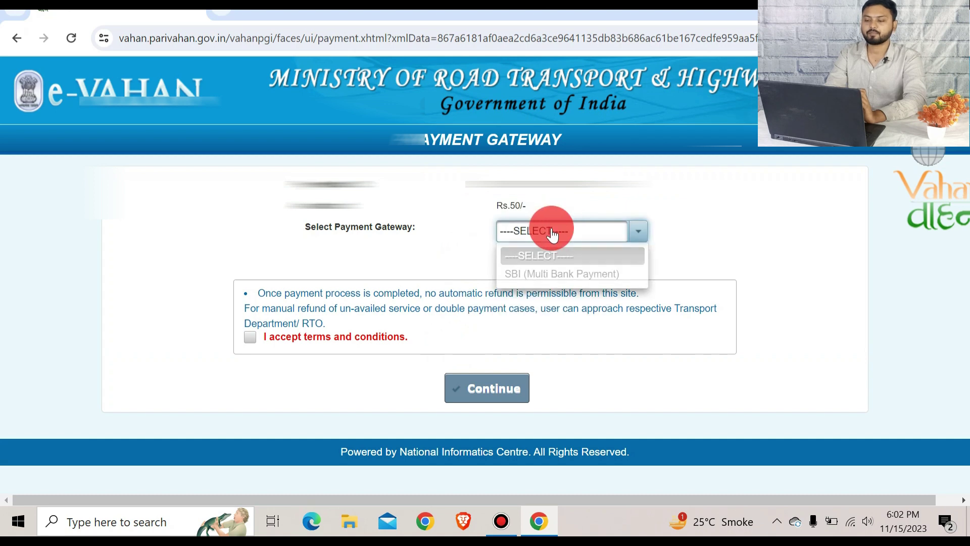
left_click(553, 276)
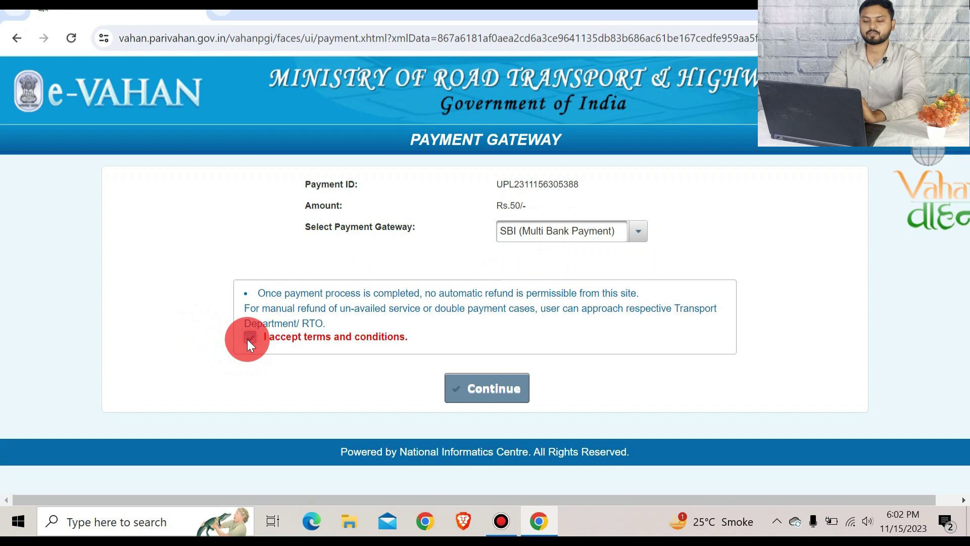
left_click(250, 337)
left_click(491, 389)
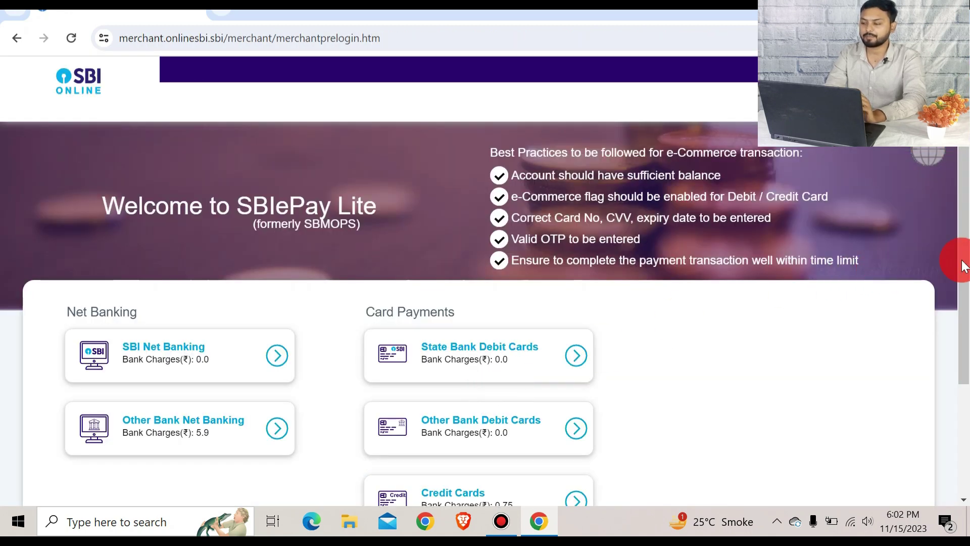
left_click_drag(962, 260, 963, 343)
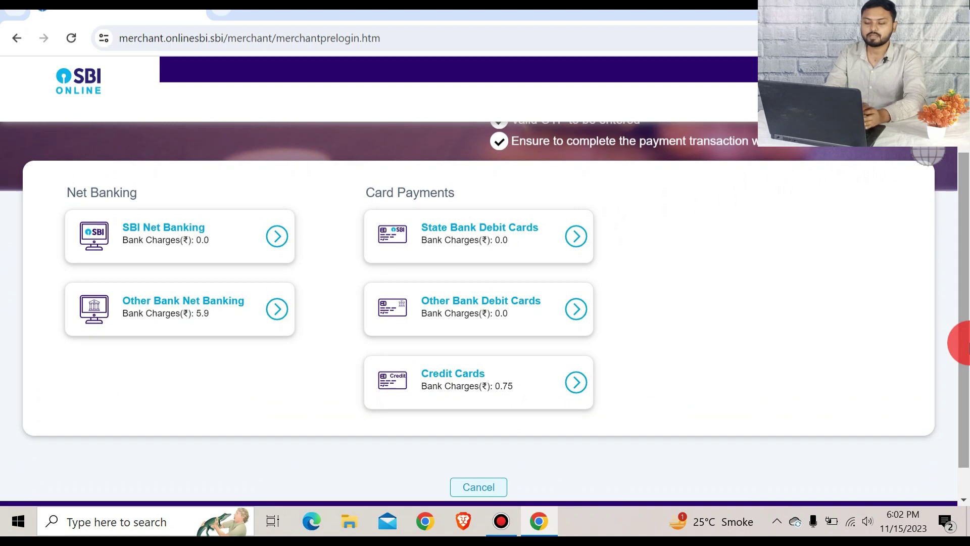
Step: Choose payment with another bank's debit card and confirm the transaction details on both review pages
left_click(556, 247)
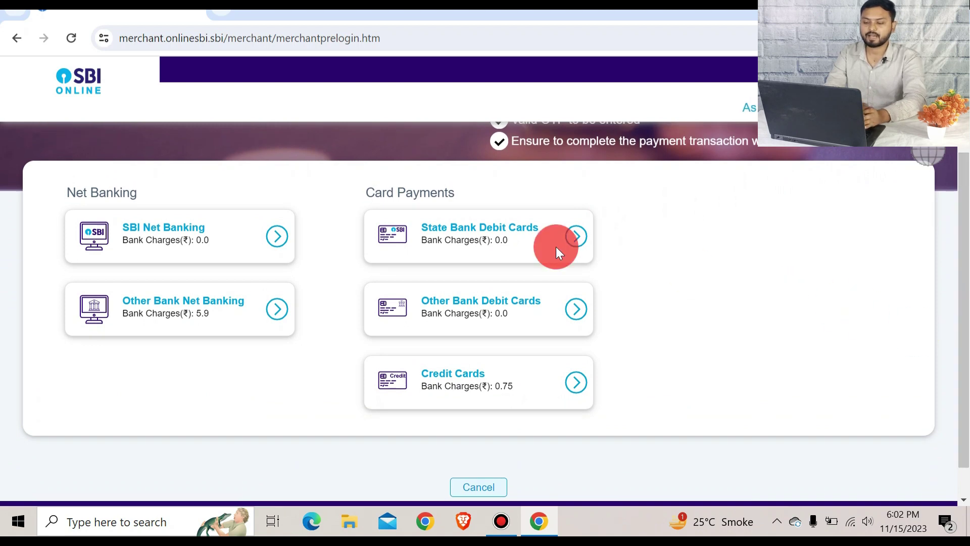
left_click(464, 305)
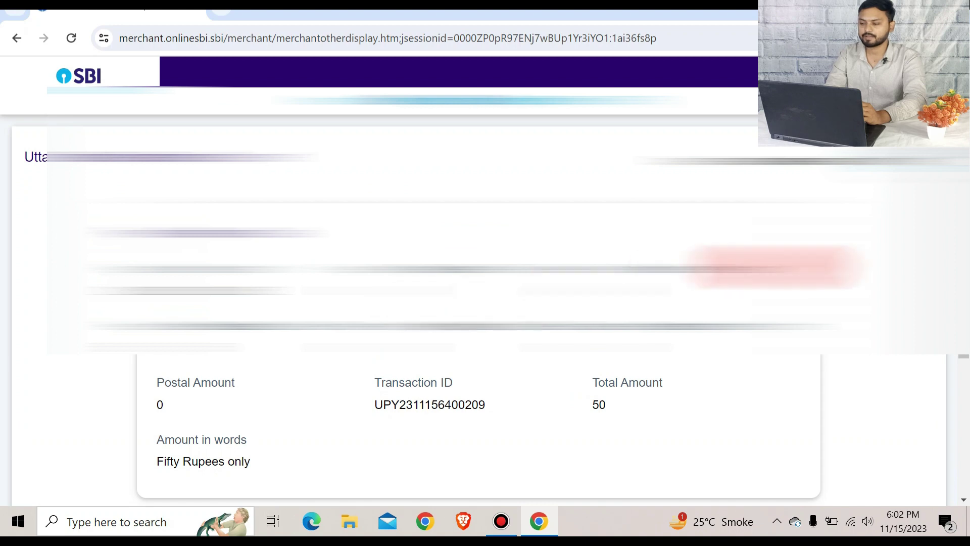
scroll(479, 303, "down", 5)
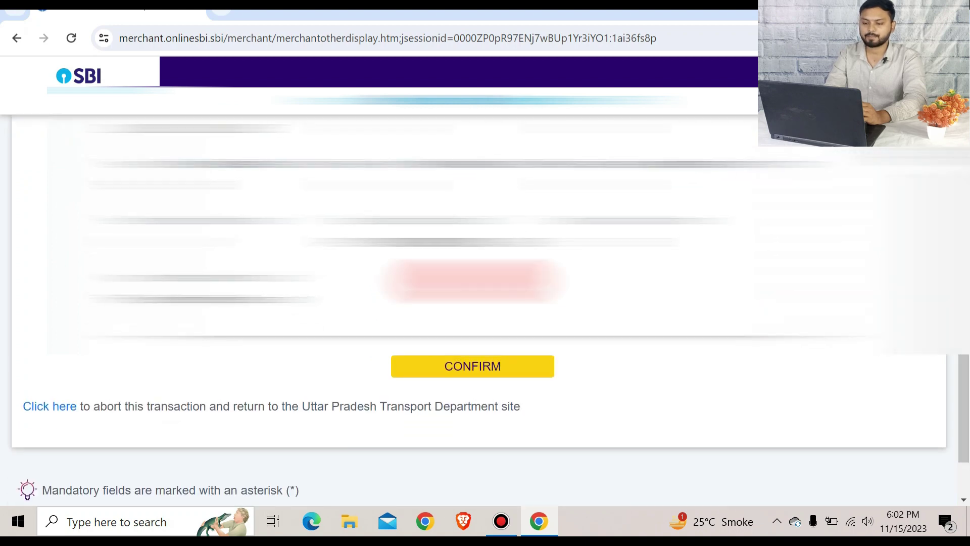
left_click(463, 365)
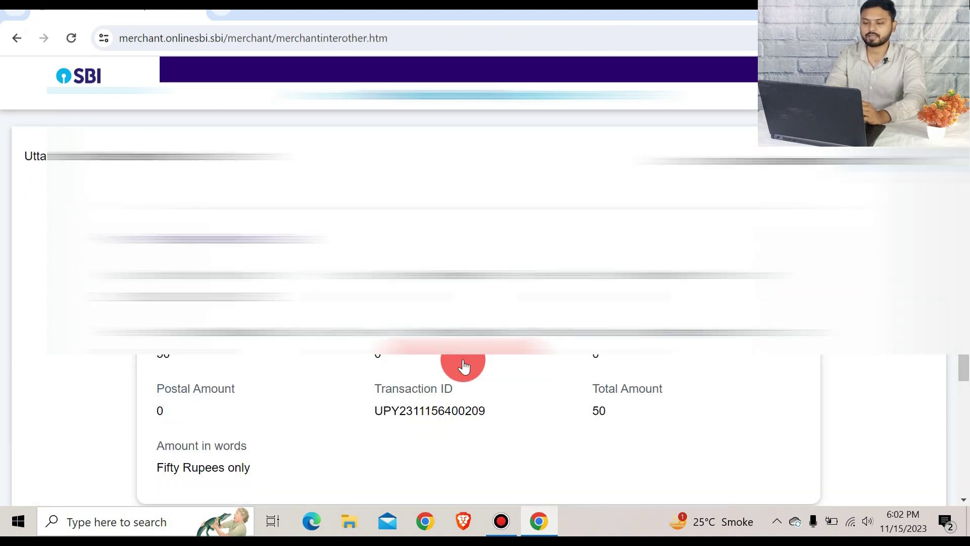
scroll(934, 243, "down", 5)
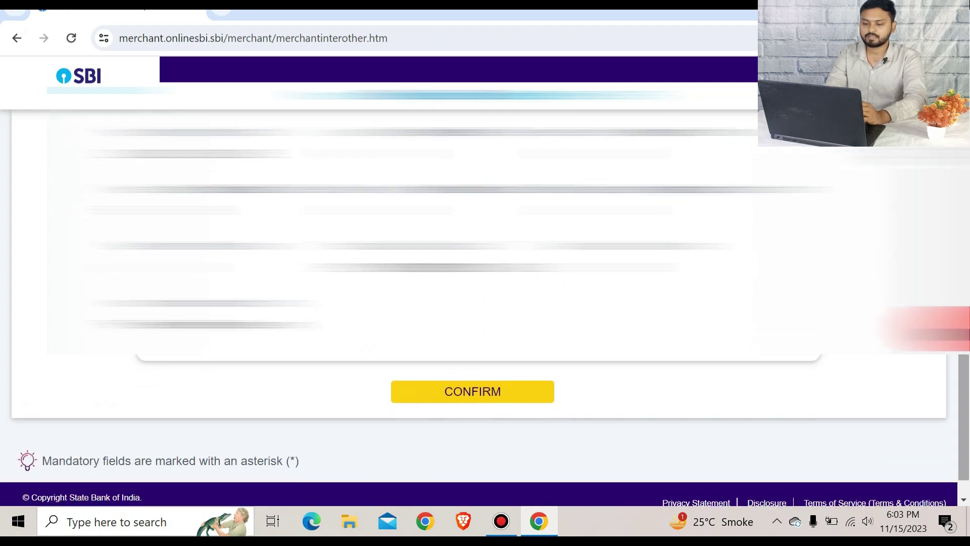
left_click(410, 391)
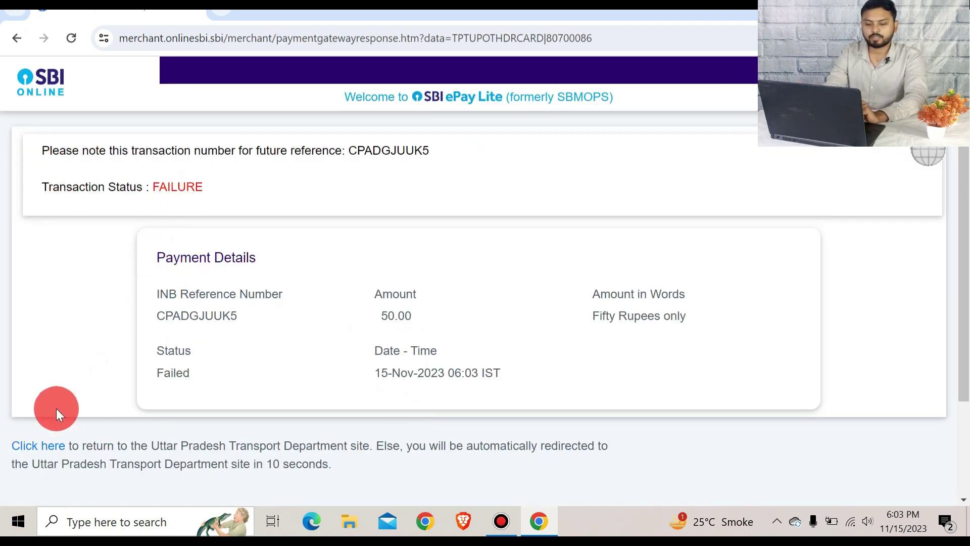
Step: Return to the Uttar Pradesh Transport Department site and open the page for reverifying failed border tax transactions
left_click(38, 447)
left_click(119, 168)
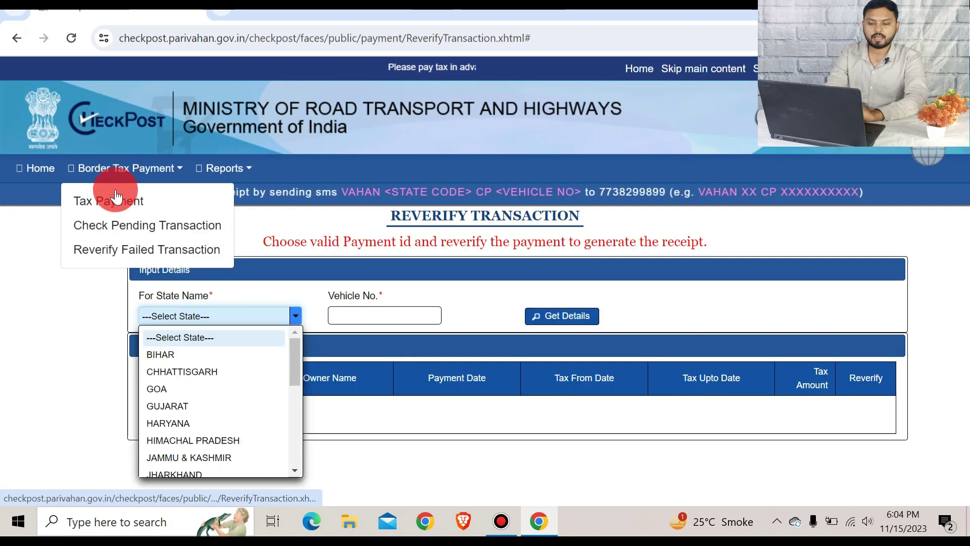
left_click(123, 250)
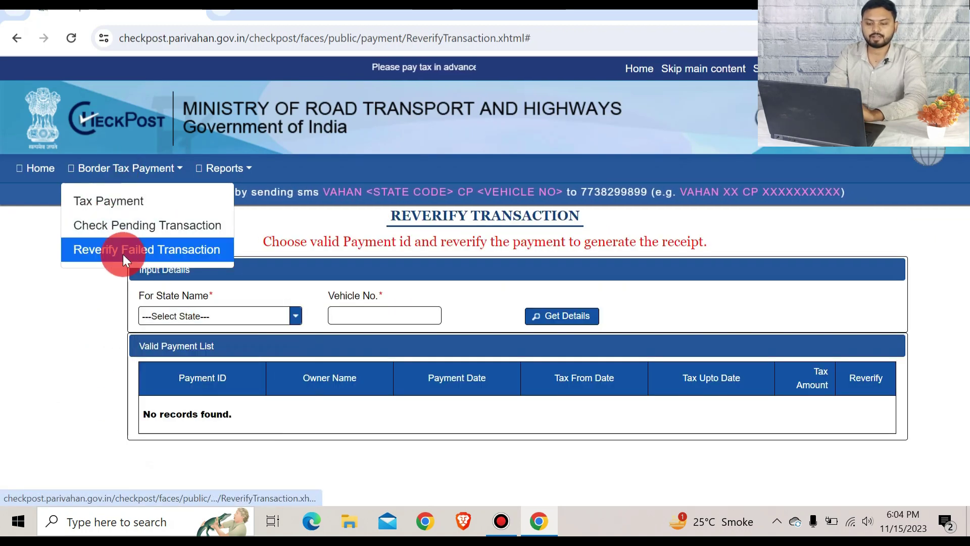
Step: Select UTTAR PRADESH as the state, enter the vehicle's registration number, and retrieve its payments for reverification
left_click(226, 316)
left_click_drag(299, 356, 308, 472)
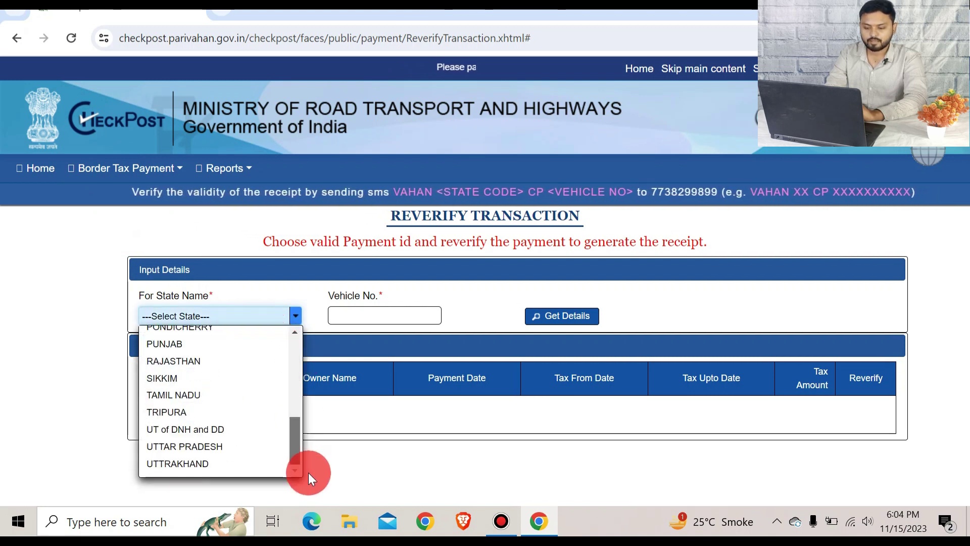
left_click(180, 448)
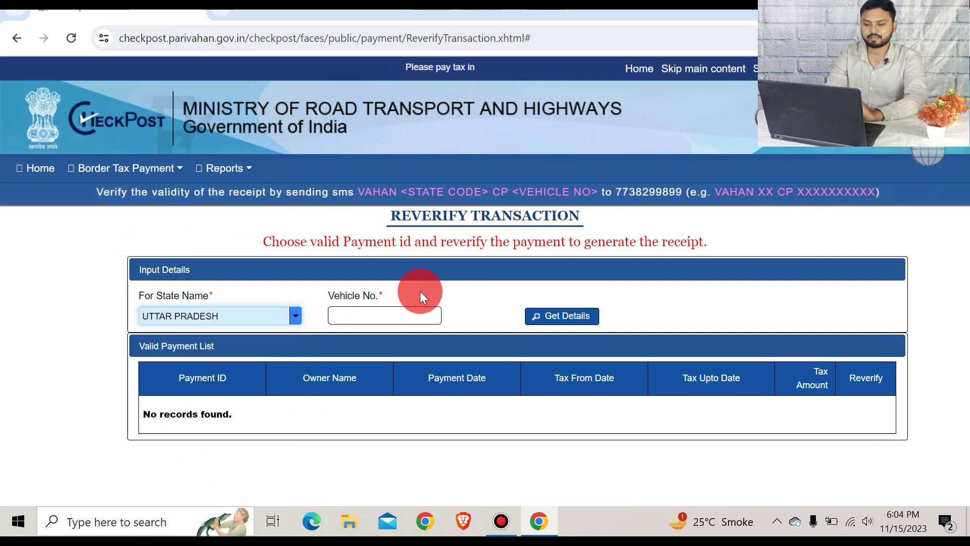
left_click(373, 322)
type("DL")
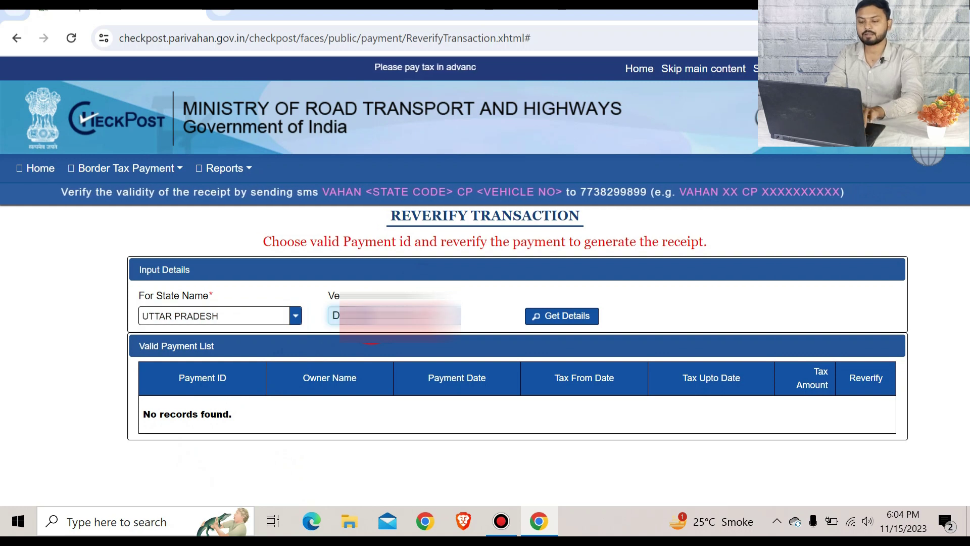
left_click(539, 320)
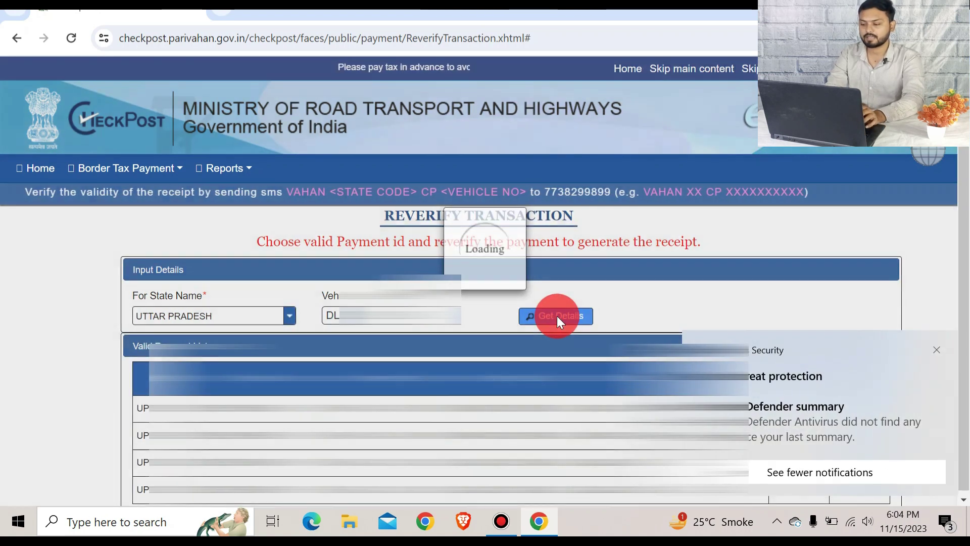
Step: Dismiss the security notification, reverify the first payment in the list, and return from the payment status page
left_click(814, 363)
left_click(933, 347)
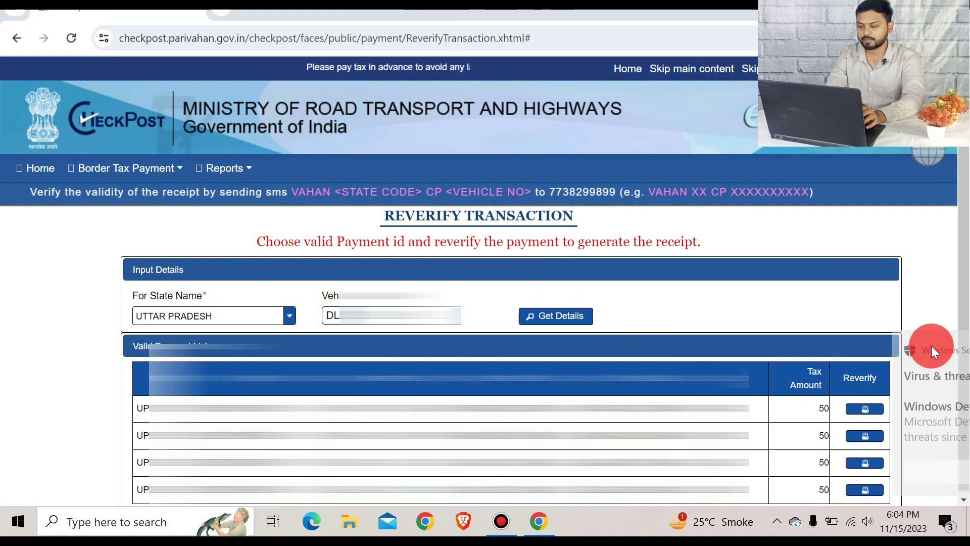
left_click(866, 407)
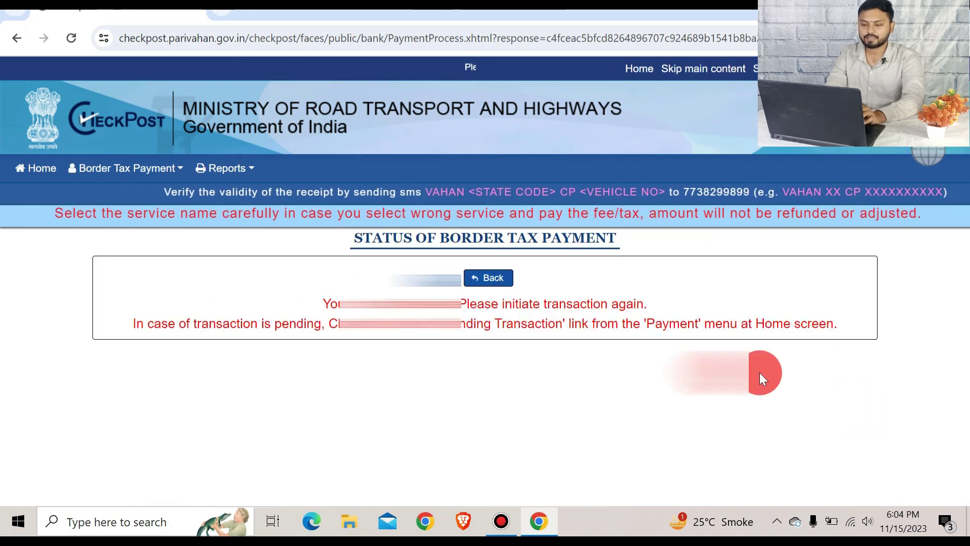
left_click_drag(324, 302, 856, 334)
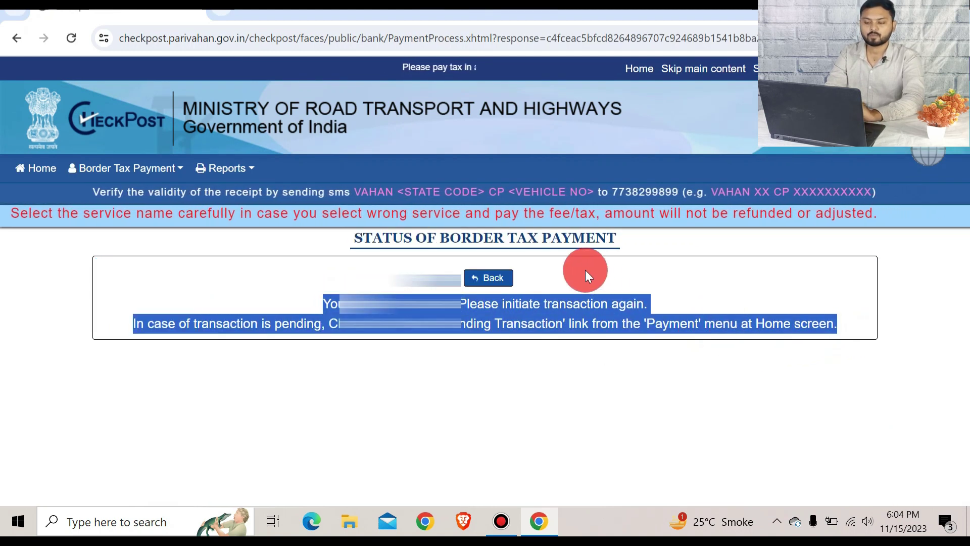
left_click(489, 277)
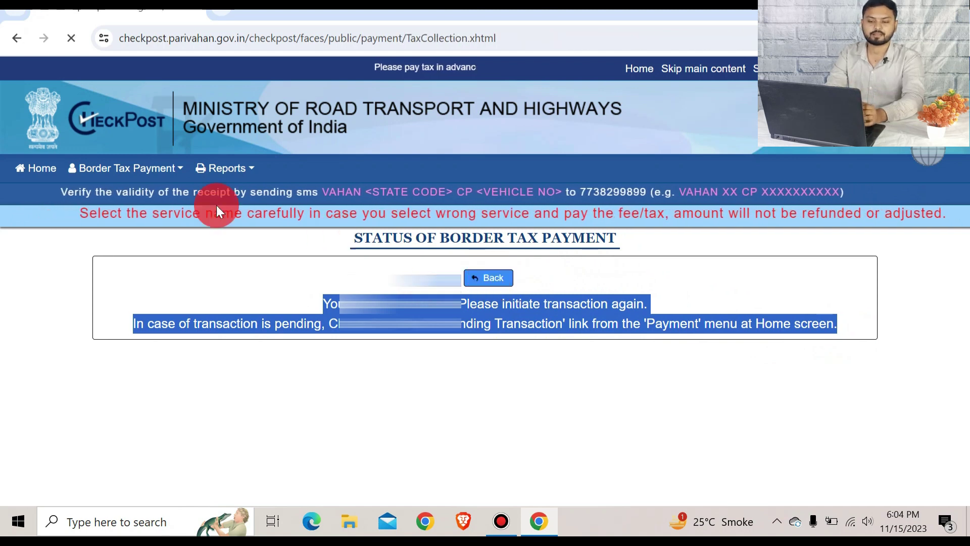
Step: Check for pending border tax transactions using the vehicle's registration number
left_click(134, 168)
left_click(131, 227)
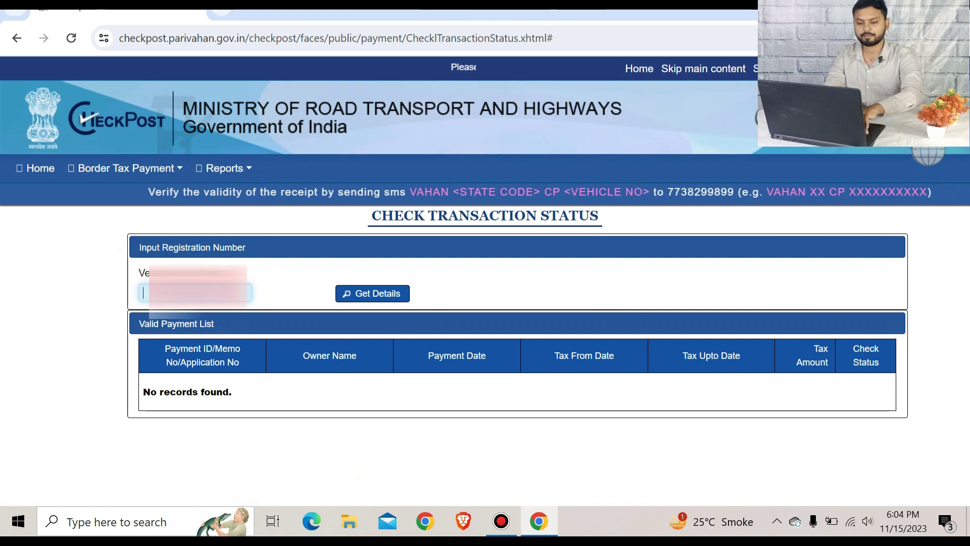
left_click(364, 296)
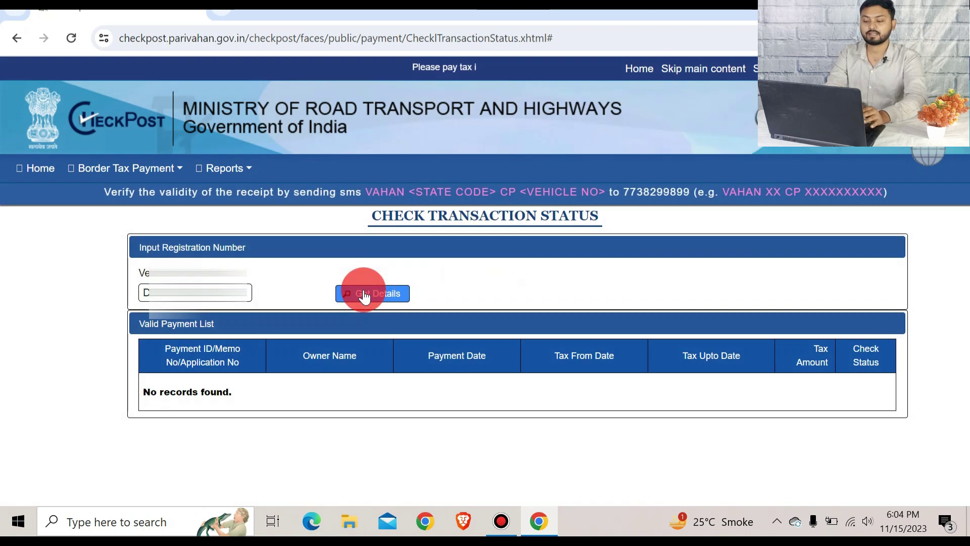
left_click(838, 366)
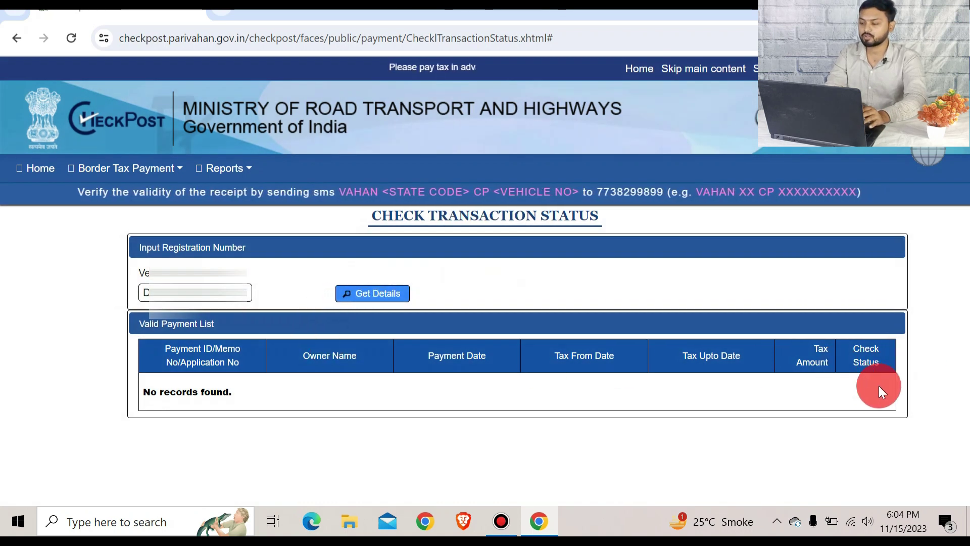